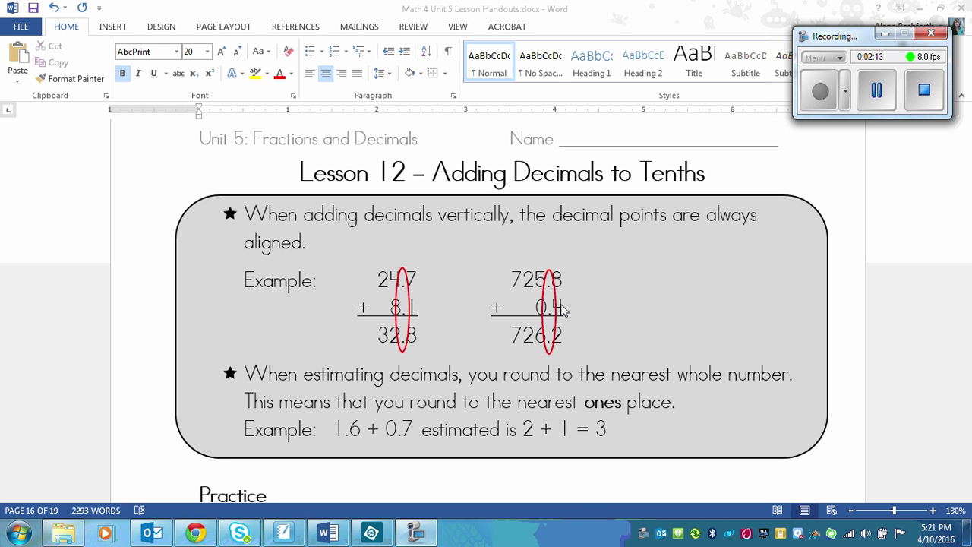
- Scroll the Word handout down to Ty's weekend hiking-distance table and the 2.7 km + 1.8 km question
{"action": "left_click", "coordinate": [865, 257]}
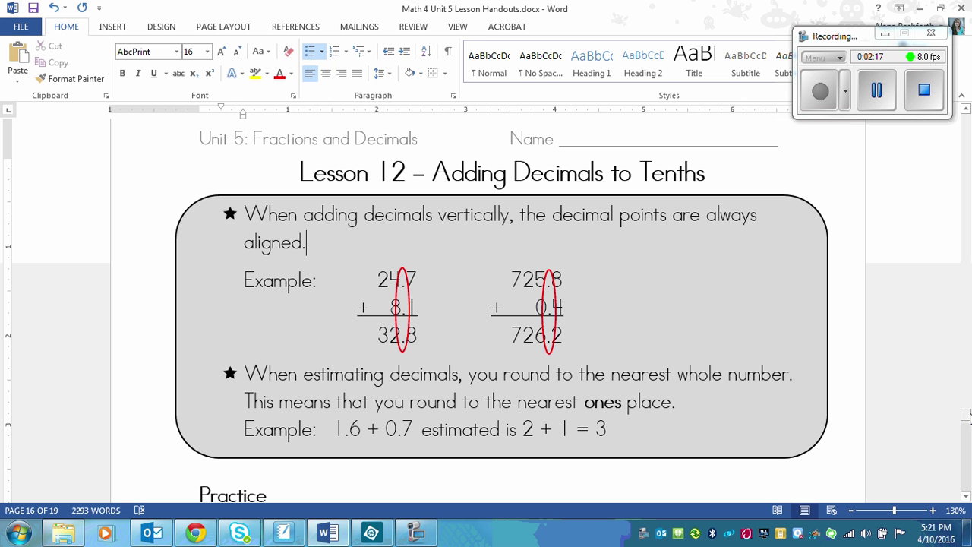
{"action": "left_click_drag", "start_coordinate": [966, 414], "coordinate": [968, 420]}
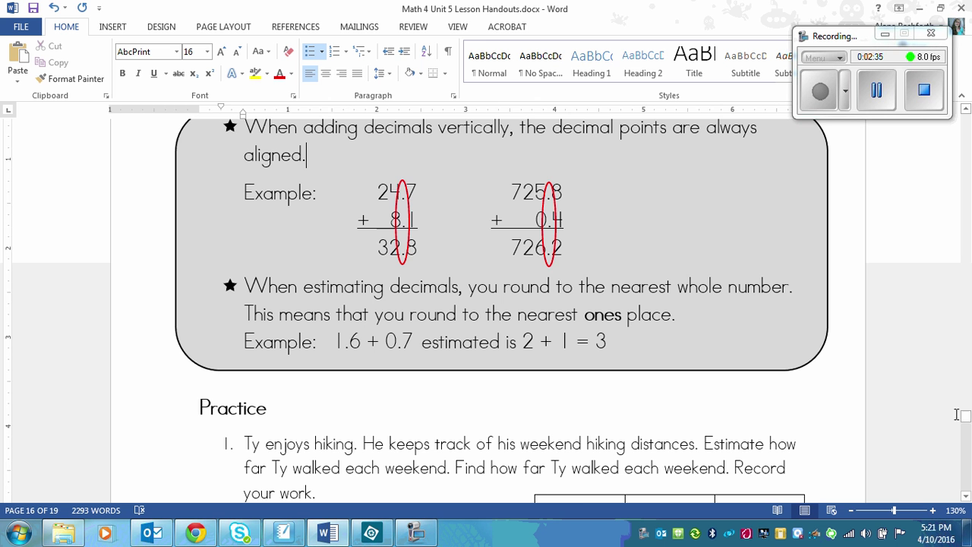
{"action": "left_click_drag", "start_coordinate": [967, 417], "coordinate": [967, 426]}
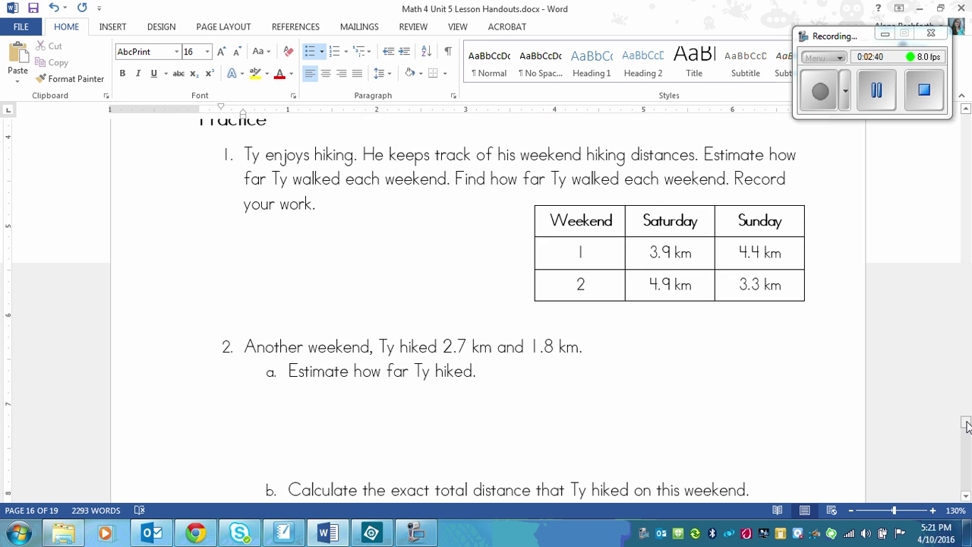
{"action": "left_click", "coordinate": [966, 111]}
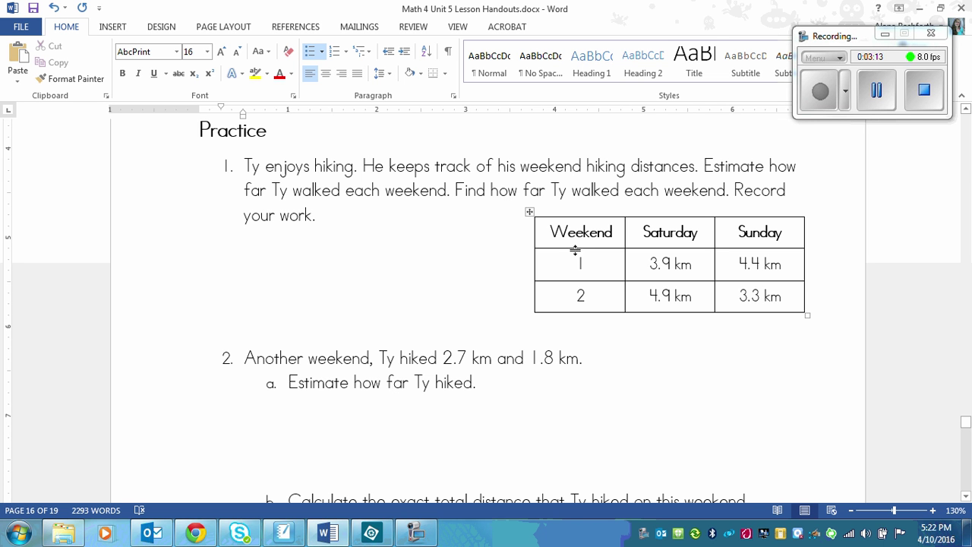
{"action": "left_click", "coordinate": [875, 105]}
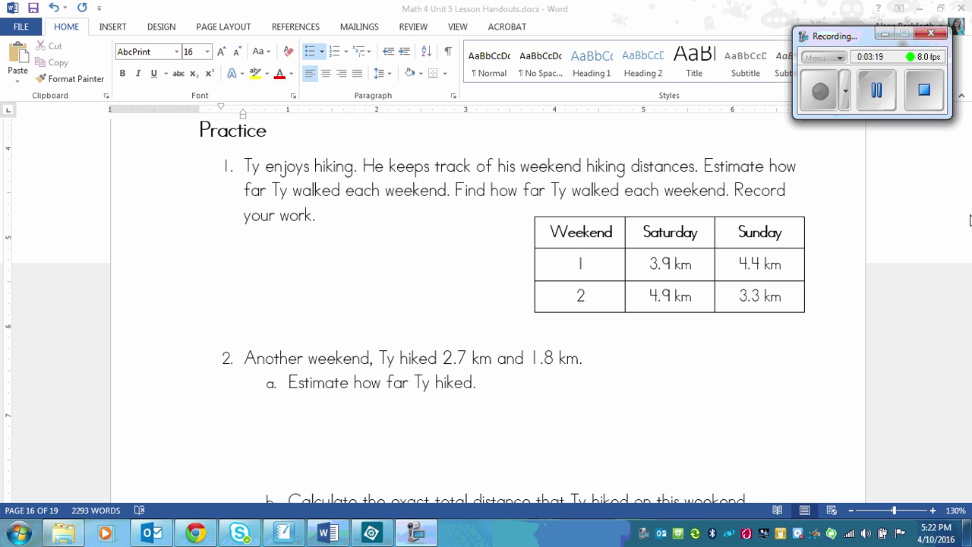
{"action": "left_click", "coordinate": [915, 382]}
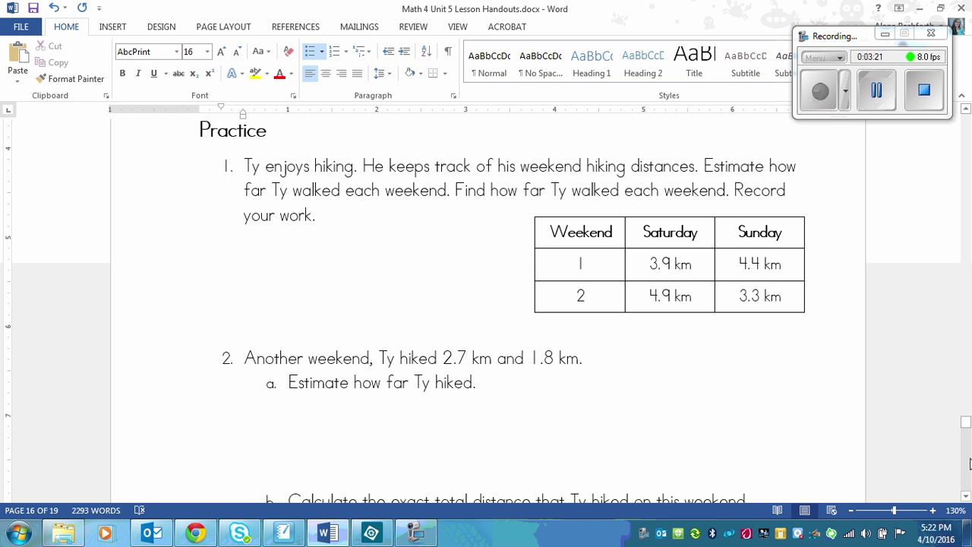
{"action": "mouse_move", "coordinate": [966, 421]}
{"action": "left_mouse_down"}
{"action": "mouse_move", "coordinate": [967, 431]}
{"action": "mouse_move", "coordinate": [966, 423]}
{"action": "left_mouse_up"}
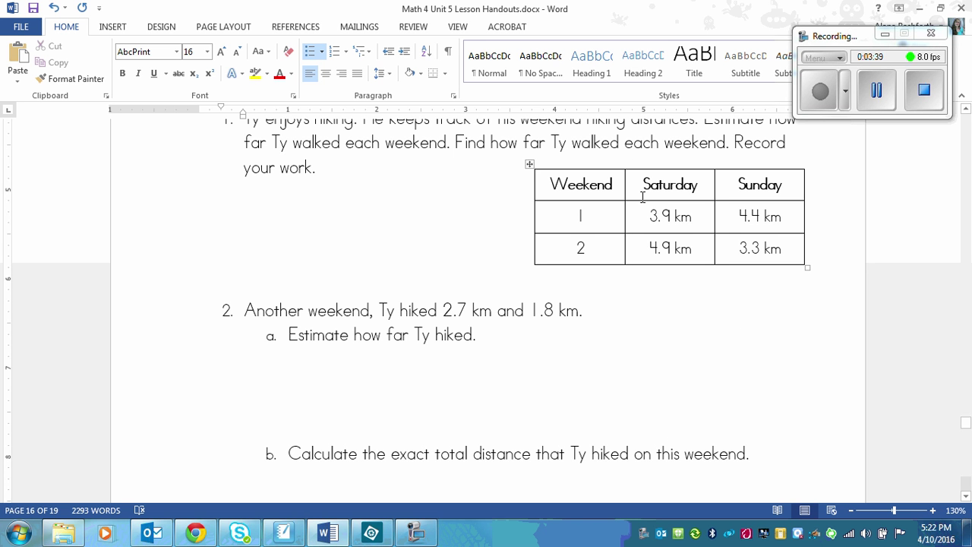
{"action": "mouse_move", "coordinate": [967, 425]}
{"action": "left_mouse_down"}
{"action": "mouse_move", "coordinate": [967, 434]}
{"action": "mouse_move", "coordinate": [968, 424]}
{"action": "left_mouse_up"}
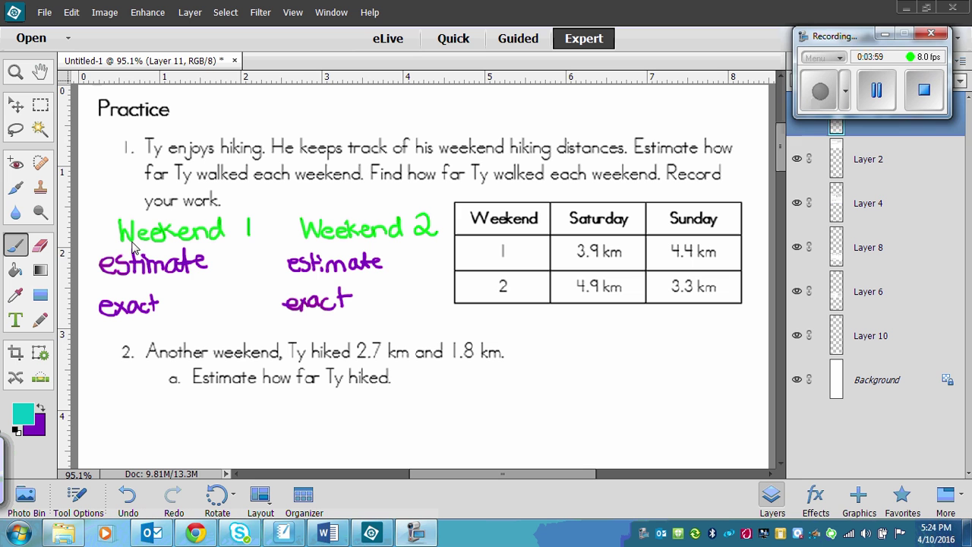
- Handwrite the Weekend 1 estimate 4 + 4 = 8 in cyan after 'estimate'
{"action": "left_click", "coordinate": [196, 257]}
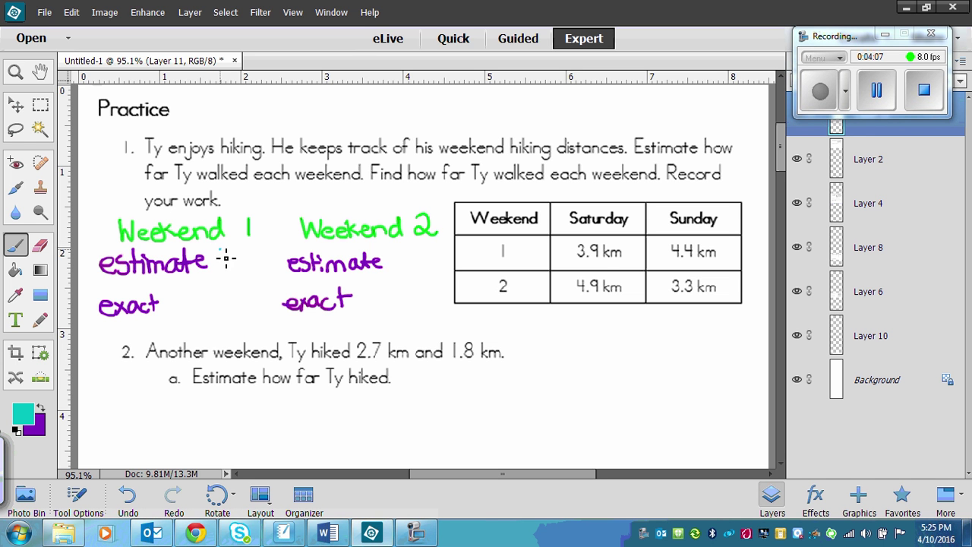
{"action": "left_click_drag", "start_coordinate": [220, 251], "coordinate": [231, 265]}
{"action": "mouse_move", "coordinate": [234, 256]}
{"action": "left_mouse_down"}
{"action": "mouse_move", "coordinate": [261, 258]}
{"action": "mouse_move", "coordinate": [223, 277]}
{"action": "mouse_move", "coordinate": [259, 287]}
{"action": "left_mouse_up"}
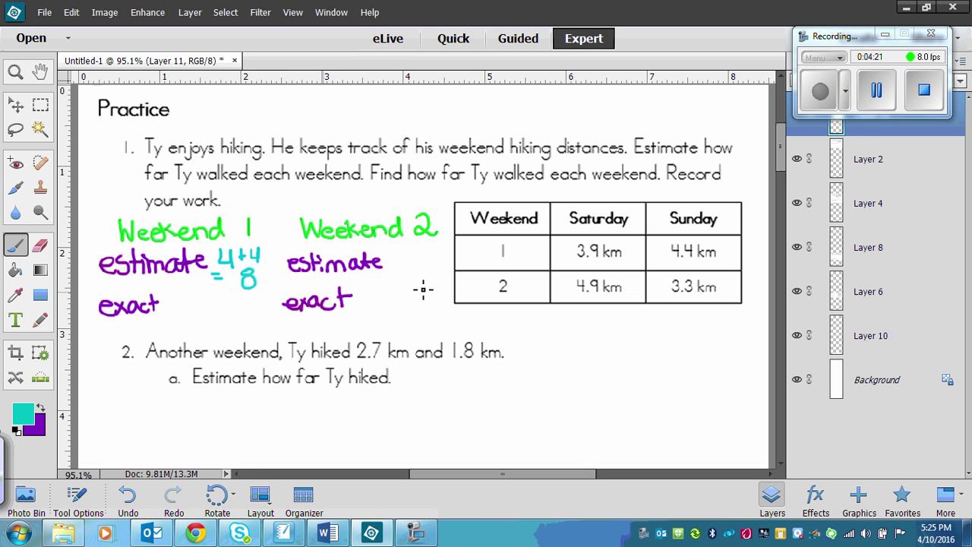
- Stack 3.9 over 4.4 under 'exact' with a sum line, a carried 1 and the start of the sum
{"action": "mouse_move", "coordinate": [174, 299]}
{"action": "left_mouse_down"}
{"action": "mouse_move", "coordinate": [175, 316]}
{"action": "mouse_move", "coordinate": [200, 303]}
{"action": "mouse_move", "coordinate": [209, 312]}
{"action": "mouse_move", "coordinate": [187, 330]}
{"action": "left_mouse_up"}
{"action": "left_click", "coordinate": [192, 314]}
{"action": "mouse_move", "coordinate": [185, 322]}
{"action": "left_mouse_down"}
{"action": "mouse_move", "coordinate": [184, 335]}
{"action": "mouse_move", "coordinate": [210, 330]}
{"action": "left_mouse_up"}
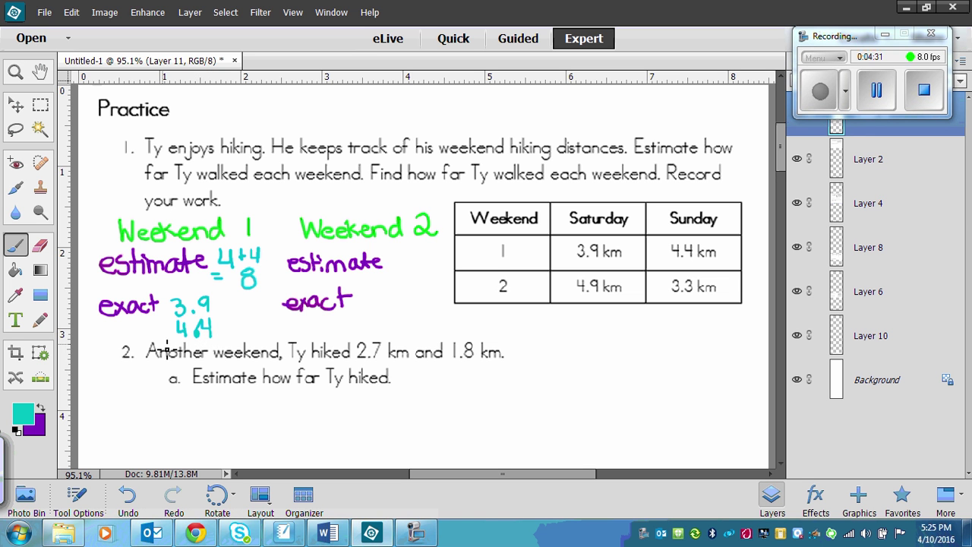
{"action": "left_click_drag", "start_coordinate": [161, 343], "coordinate": [241, 343]}
{"action": "left_click", "coordinate": [193, 311]}
{"action": "left_click_drag", "start_coordinate": [177, 280], "coordinate": [178, 294]}
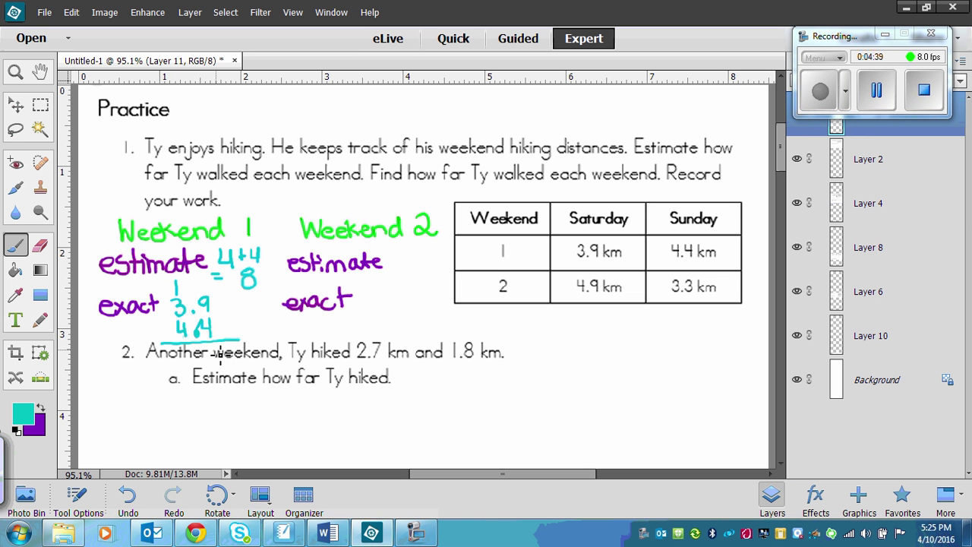
{"action": "left_click_drag", "start_coordinate": [211, 351], "coordinate": [210, 365]}
{"action": "left_click_drag", "start_coordinate": [189, 350], "coordinate": [194, 369]}
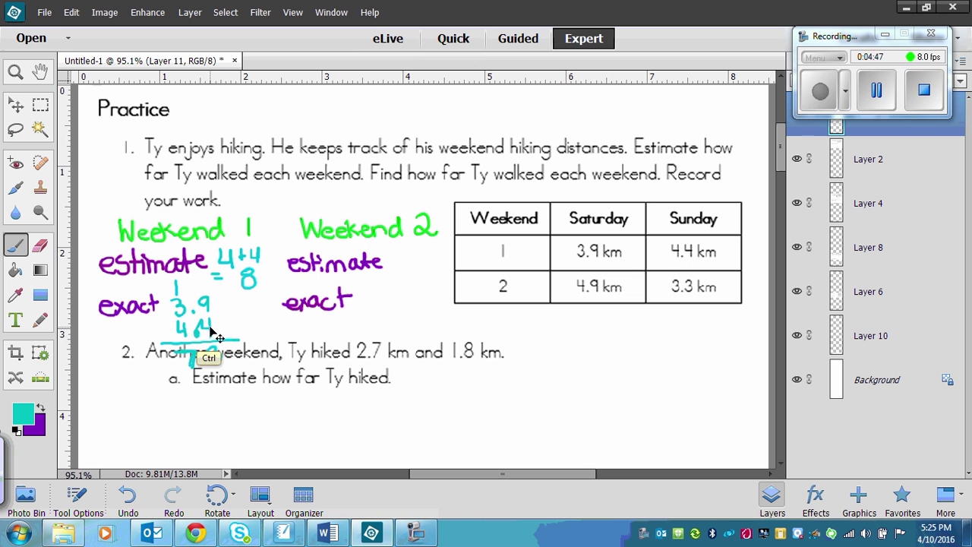
{"action": "key", "text": "ctrl+z"}
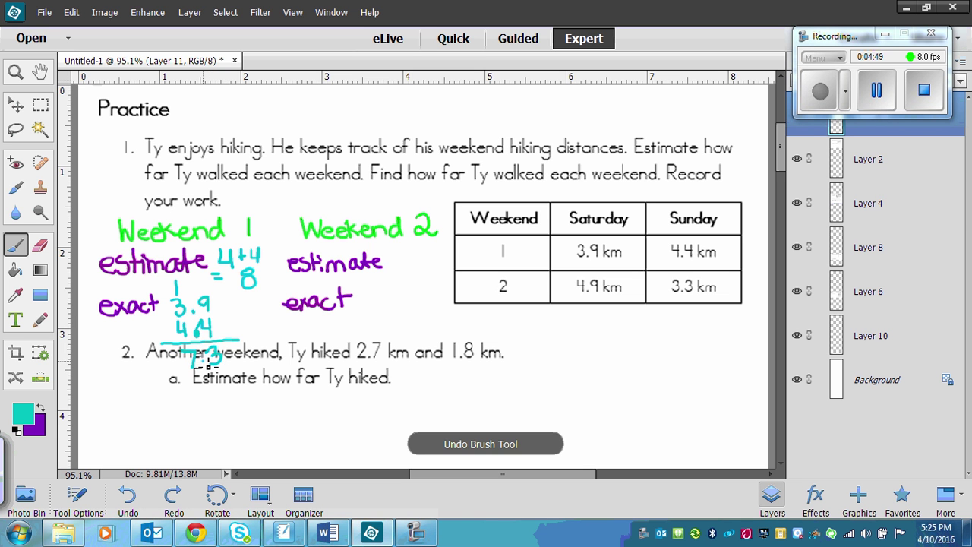
{"action": "left_click", "coordinate": [206, 368]}
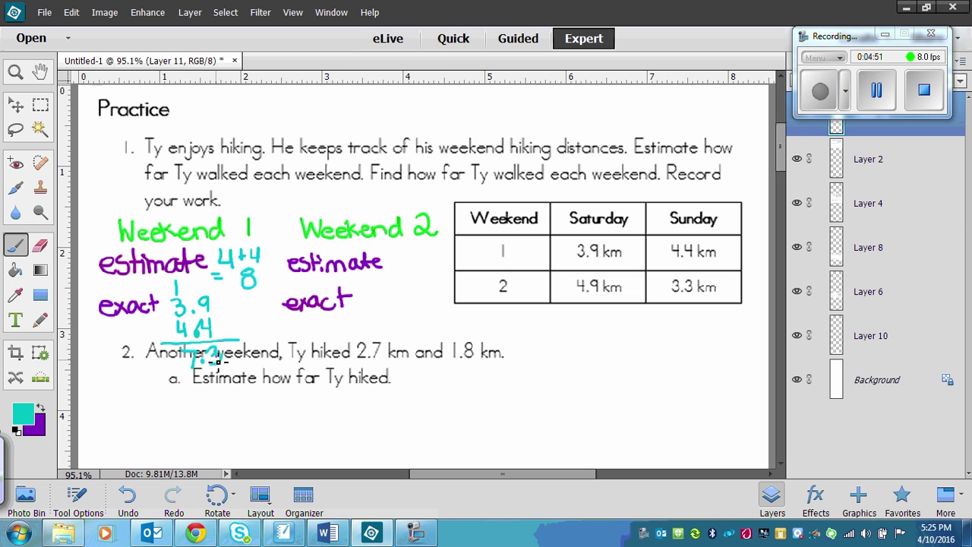
- Write Weekend 1's exact total 7.3 beside the work and box the estimate 8
{"action": "mouse_move", "coordinate": [221, 322]}
{"action": "left_mouse_down"}
{"action": "mouse_move", "coordinate": [230, 335]}
{"action": "mouse_move", "coordinate": [221, 335]}
{"action": "mouse_move", "coordinate": [245, 312]}
{"action": "mouse_move", "coordinate": [238, 329]}
{"action": "mouse_move", "coordinate": [264, 317]}
{"action": "mouse_move", "coordinate": [236, 342]}
{"action": "mouse_move", "coordinate": [275, 318]}
{"action": "mouse_move", "coordinate": [244, 302]}
{"action": "mouse_move", "coordinate": [225, 314]}
{"action": "left_mouse_up"}
{"action": "left_click_drag", "start_coordinate": [242, 279], "coordinate": [243, 267]}
{"action": "mouse_move", "coordinate": [235, 263]}
{"action": "left_mouse_down"}
{"action": "mouse_move", "coordinate": [236, 296]}
{"action": "mouse_move", "coordinate": [267, 268]}
{"action": "mouse_move", "coordinate": [237, 261]}
{"action": "left_mouse_up"}
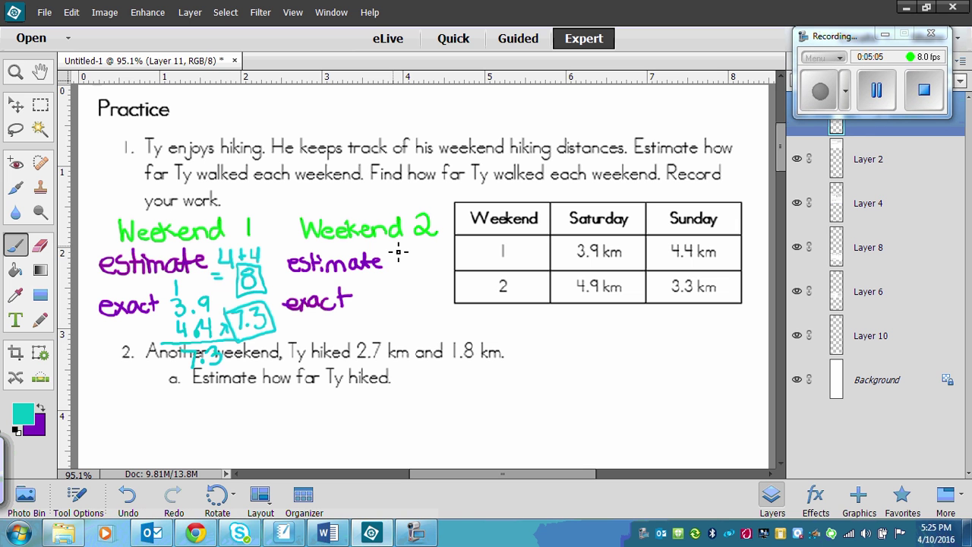
- Write Weekend 2's estimate 5 + 3, then sum 4.9 + 3.3 = 8.2 and box 8.2
{"action": "mouse_move", "coordinate": [388, 245]}
{"action": "left_mouse_down"}
{"action": "mouse_move", "coordinate": [392, 264]}
{"action": "mouse_move", "coordinate": [399, 243]}
{"action": "mouse_move", "coordinate": [402, 263]}
{"action": "mouse_move", "coordinate": [408, 257]}
{"action": "left_mouse_up"}
{"action": "mouse_move", "coordinate": [409, 246]}
{"action": "left_mouse_down"}
{"action": "mouse_move", "coordinate": [409, 267]}
{"action": "mouse_move", "coordinate": [448, 258]}
{"action": "left_mouse_up"}
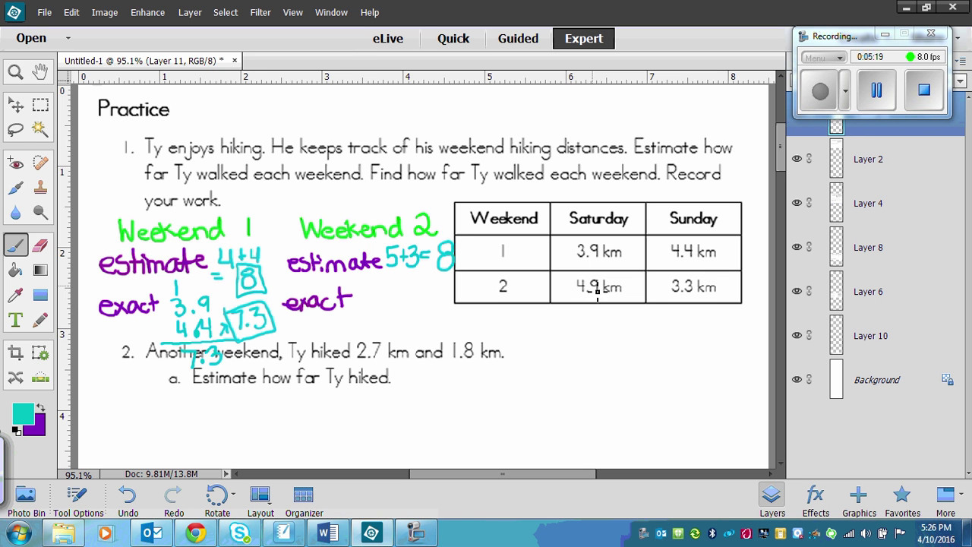
{"action": "mouse_move", "coordinate": [373, 288]}
{"action": "left_mouse_down"}
{"action": "mouse_move", "coordinate": [380, 304]}
{"action": "mouse_move", "coordinate": [402, 300]}
{"action": "mouse_move", "coordinate": [383, 321]}
{"action": "mouse_move", "coordinate": [411, 313]}
{"action": "mouse_move", "coordinate": [403, 328]}
{"action": "mouse_move", "coordinate": [437, 326]}
{"action": "left_mouse_up"}
{"action": "left_click", "coordinate": [389, 300]}
{"action": "left_click", "coordinate": [391, 319]}
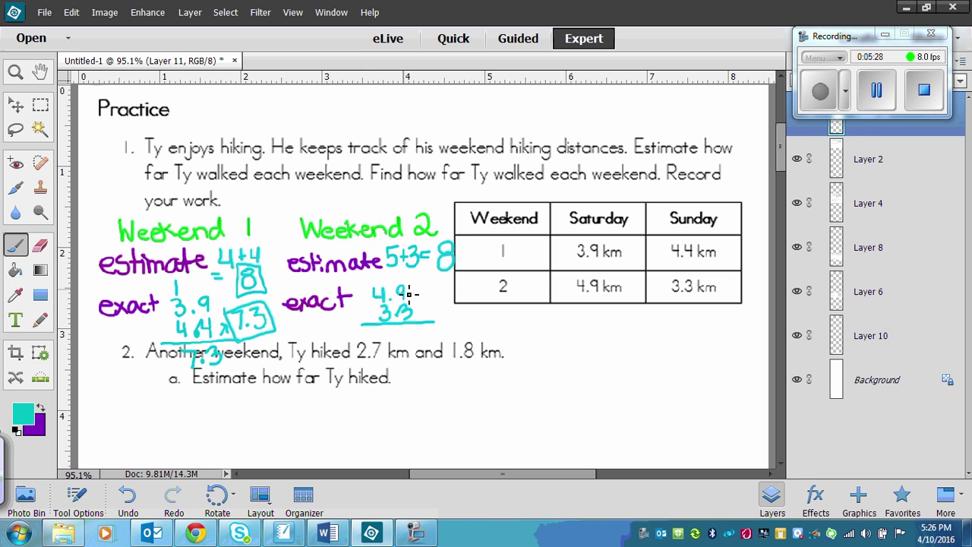
{"action": "left_click_drag", "start_coordinate": [373, 274], "coordinate": [374, 282]}
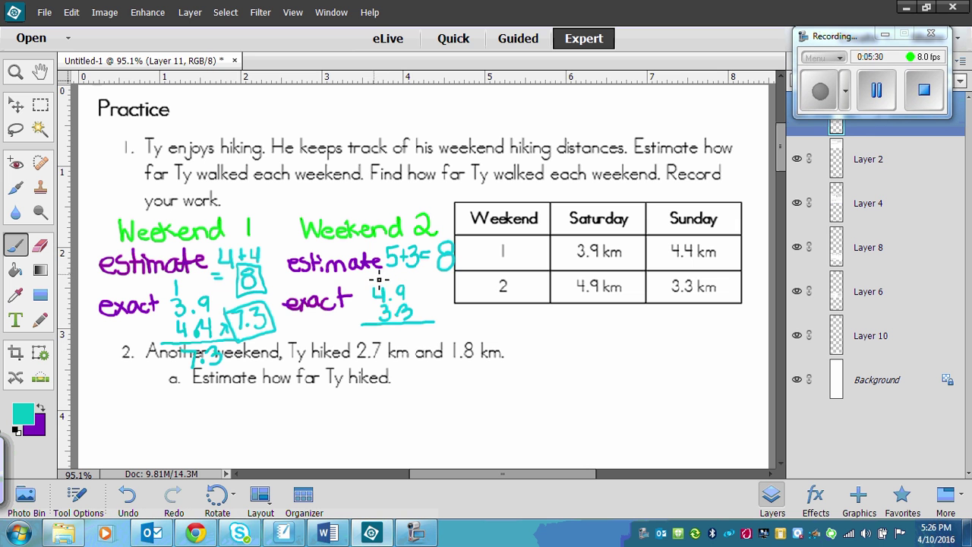
{"action": "mouse_move", "coordinate": [407, 330]}
{"action": "left_mouse_down"}
{"action": "mouse_move", "coordinate": [416, 341]}
{"action": "mouse_move", "coordinate": [390, 332]}
{"action": "left_mouse_up"}
{"action": "left_click", "coordinate": [396, 341]}
{"action": "mouse_move", "coordinate": [406, 343]}
{"action": "left_mouse_down"}
{"action": "mouse_move", "coordinate": [377, 327]}
{"action": "mouse_move", "coordinate": [372, 344]}
{"action": "mouse_move", "coordinate": [437, 339]}
{"action": "mouse_move", "coordinate": [434, 324]}
{"action": "left_mouse_up"}
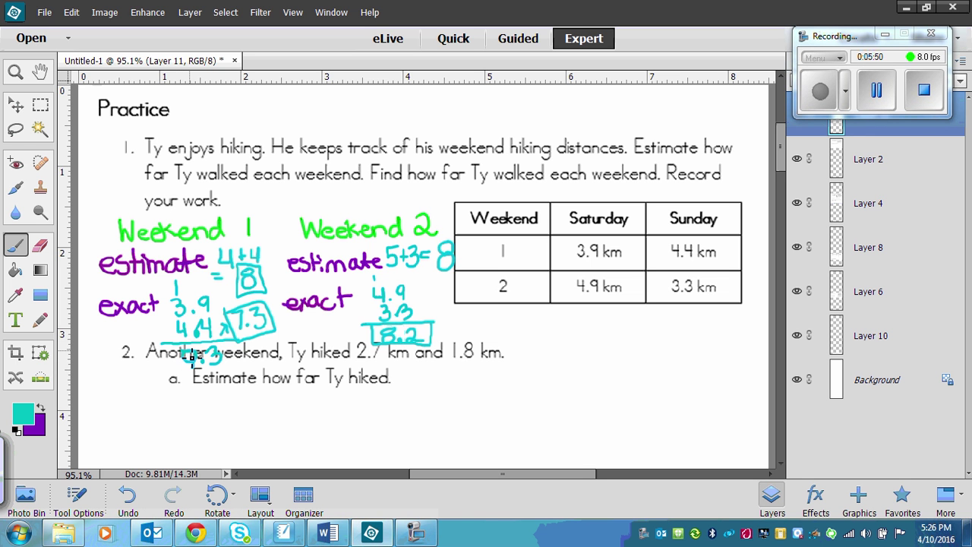
- Overwrite the 7 with an 8 in both Weekend 1 answers so they read 8.3
{"action": "mouse_move", "coordinate": [194, 351]}
{"action": "left_mouse_down"}
{"action": "mouse_move", "coordinate": [188, 370]}
{"action": "mouse_move", "coordinate": [194, 352]}
{"action": "left_mouse_up"}
{"action": "mouse_move", "coordinate": [263, 319]}
{"action": "left_mouse_down"}
{"action": "mouse_move", "coordinate": [242, 326]}
{"action": "mouse_move", "coordinate": [244, 309]}
{"action": "mouse_move", "coordinate": [234, 335]}
{"action": "mouse_move", "coordinate": [251, 343]}
{"action": "mouse_move", "coordinate": [243, 328]}
{"action": "left_mouse_up"}
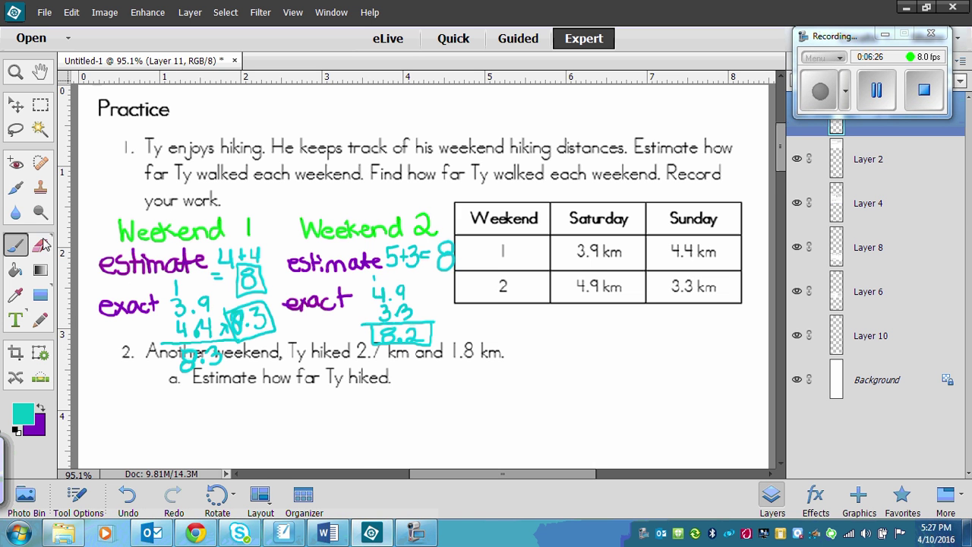
- Erase the stray cyan 8.3 over question 2, scroll to parts a and b, and return to the Brush
{"action": "left_click", "coordinate": [42, 244]}
{"action": "mouse_move", "coordinate": [220, 373]}
{"action": "left_mouse_down"}
{"action": "mouse_move", "coordinate": [193, 373]}
{"action": "mouse_move", "coordinate": [187, 363]}
{"action": "mouse_move", "coordinate": [187, 352]}
{"action": "mouse_move", "coordinate": [210, 354]}
{"action": "left_mouse_up"}
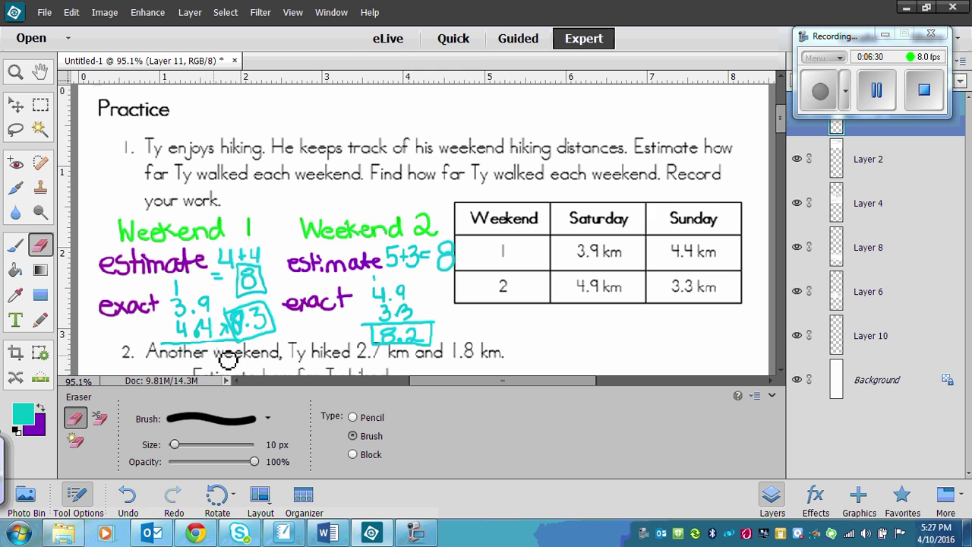
{"action": "left_click_drag", "start_coordinate": [783, 125], "coordinate": [781, 152]}
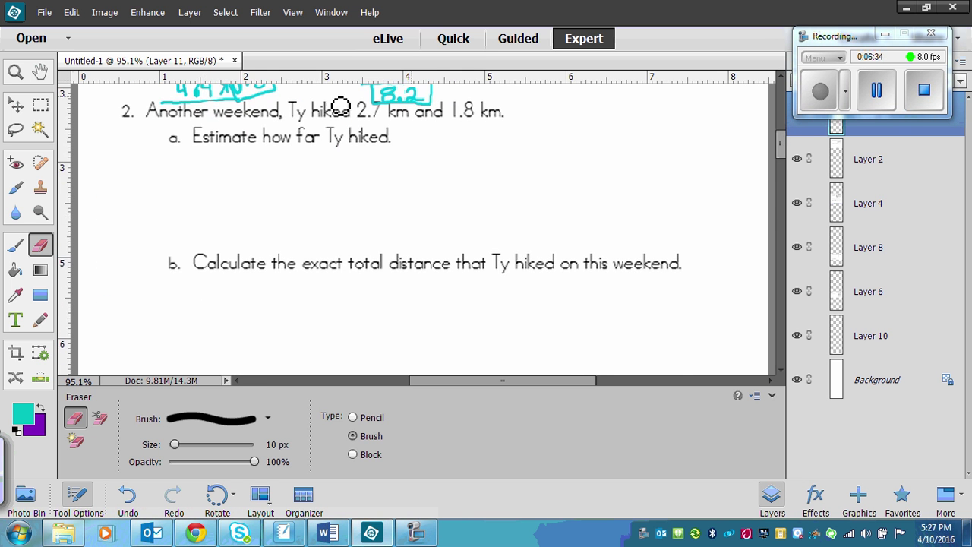
{"action": "left_click", "coordinate": [18, 246]}
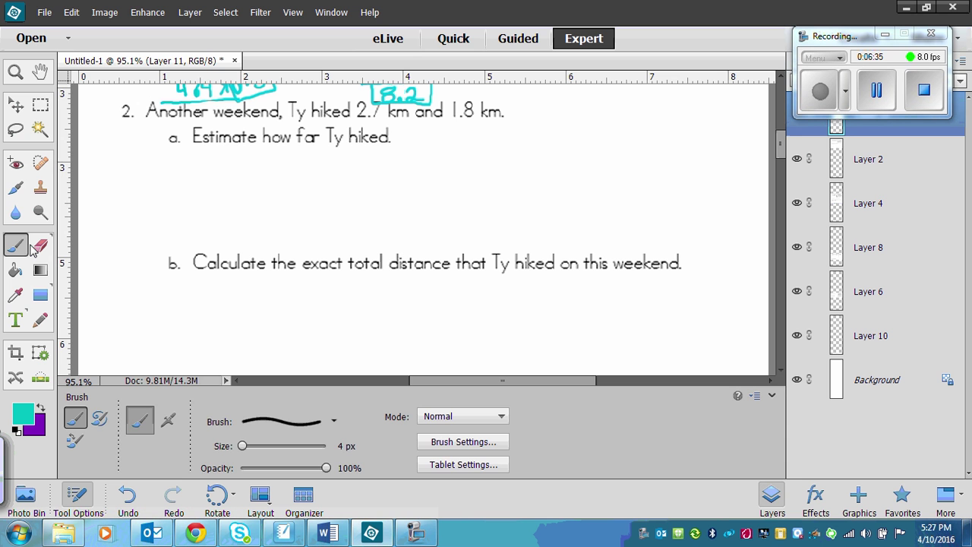
{"action": "left_click", "coordinate": [772, 396]}
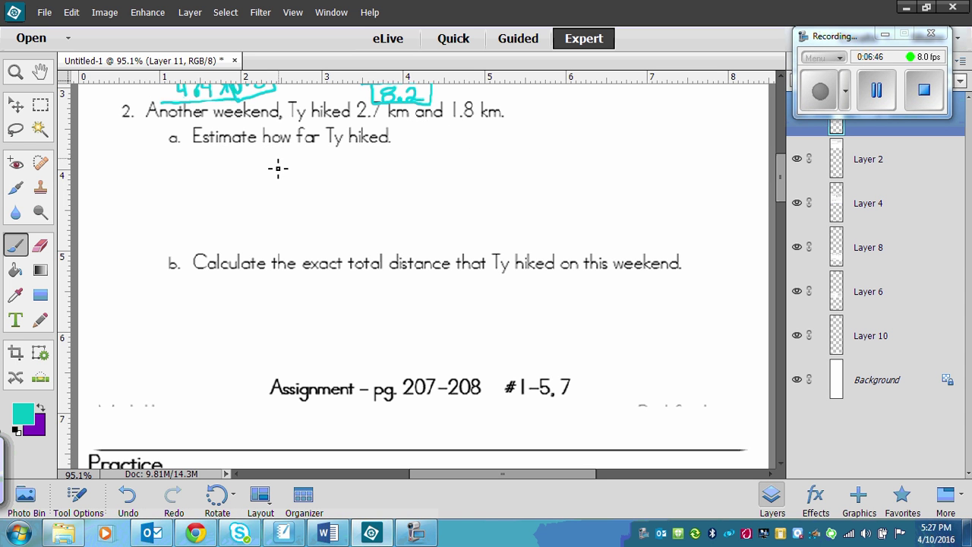
- Switch to purple and write the part a estimate 3 + 2 = 5 km
{"action": "left_click", "coordinate": [41, 409]}
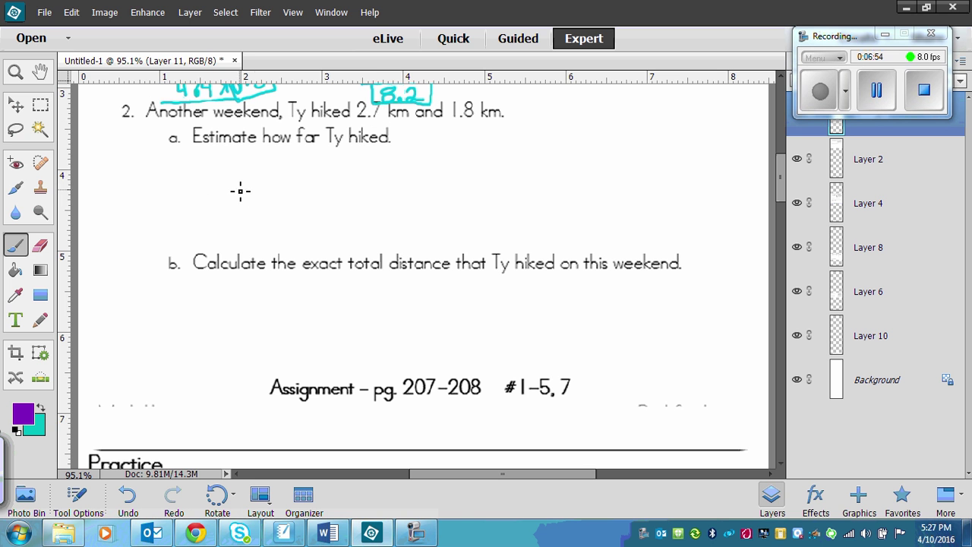
{"action": "mouse_move", "coordinate": [212, 160]}
{"action": "left_mouse_down"}
{"action": "mouse_move", "coordinate": [235, 182]}
{"action": "mouse_move", "coordinate": [203, 192]}
{"action": "left_mouse_up"}
{"action": "mouse_move", "coordinate": [255, 163]}
{"action": "left_mouse_down"}
{"action": "mouse_move", "coordinate": [255, 183]}
{"action": "mouse_move", "coordinate": [263, 173]}
{"action": "mouse_move", "coordinate": [282, 190]}
{"action": "mouse_move", "coordinate": [333, 164]}
{"action": "mouse_move", "coordinate": [333, 176]}
{"action": "left_mouse_up"}
{"action": "mouse_move", "coordinate": [401, 157]}
{"action": "left_mouse_down"}
{"action": "mouse_move", "coordinate": [376, 172]}
{"action": "mouse_move", "coordinate": [373, 190]}
{"action": "mouse_move", "coordinate": [470, 181]}
{"action": "left_mouse_up"}
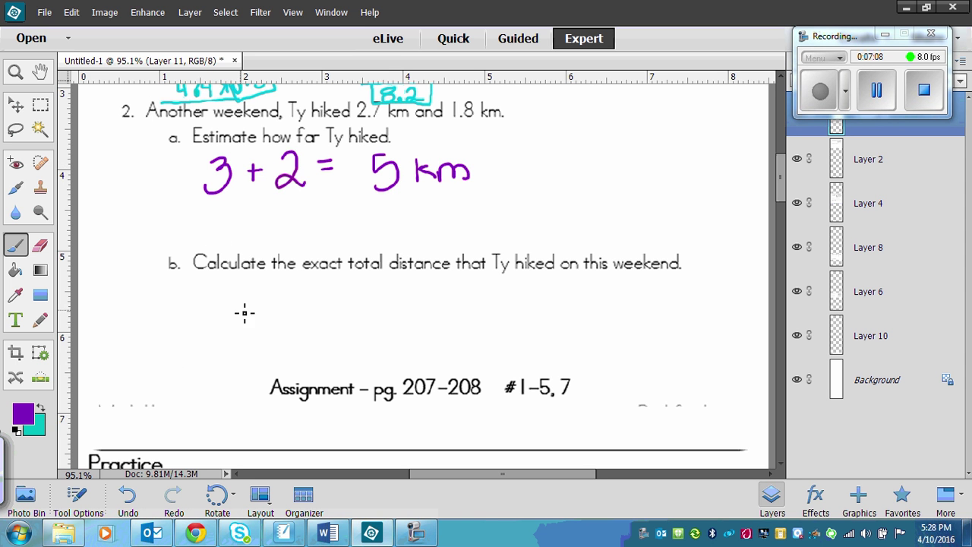
- Stack 2.7 over 1.8 under part b with a carried 1 and sum line, totalling 4.5
{"action": "left_click_drag", "start_coordinate": [227, 284], "coordinate": [251, 301]}
{"action": "mouse_move", "coordinate": [184, 287]}
{"action": "left_mouse_down"}
{"action": "mouse_move", "coordinate": [195, 281]}
{"action": "mouse_move", "coordinate": [213, 308]}
{"action": "mouse_move", "coordinate": [257, 280]}
{"action": "mouse_move", "coordinate": [245, 307]}
{"action": "mouse_move", "coordinate": [199, 350]}
{"action": "left_mouse_up"}
{"action": "key", "text": "ctrl+z"}
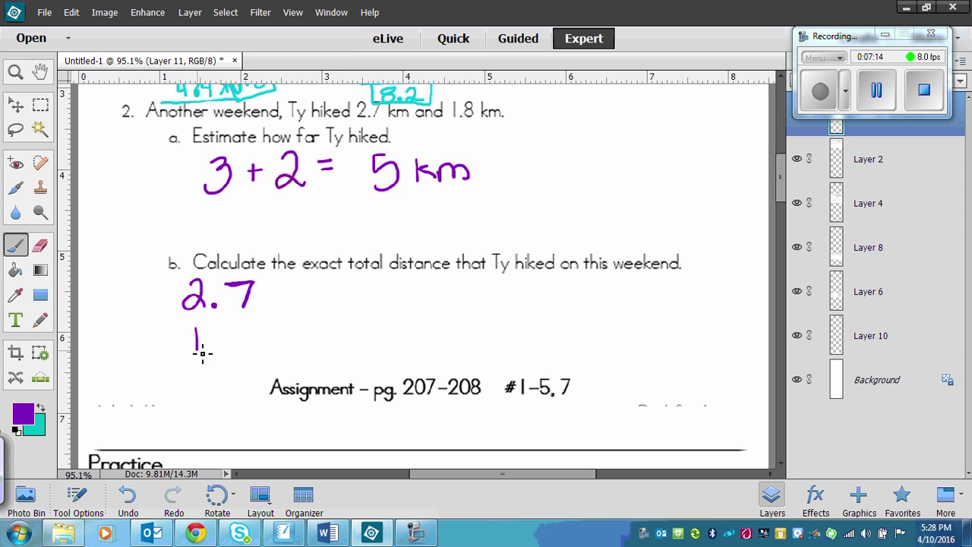
{"action": "left_click", "coordinate": [219, 343]}
{"action": "mouse_move", "coordinate": [248, 320]}
{"action": "left_mouse_down"}
{"action": "mouse_move", "coordinate": [238, 329]}
{"action": "mouse_move", "coordinate": [250, 337]}
{"action": "mouse_move", "coordinate": [244, 320]}
{"action": "left_mouse_up"}
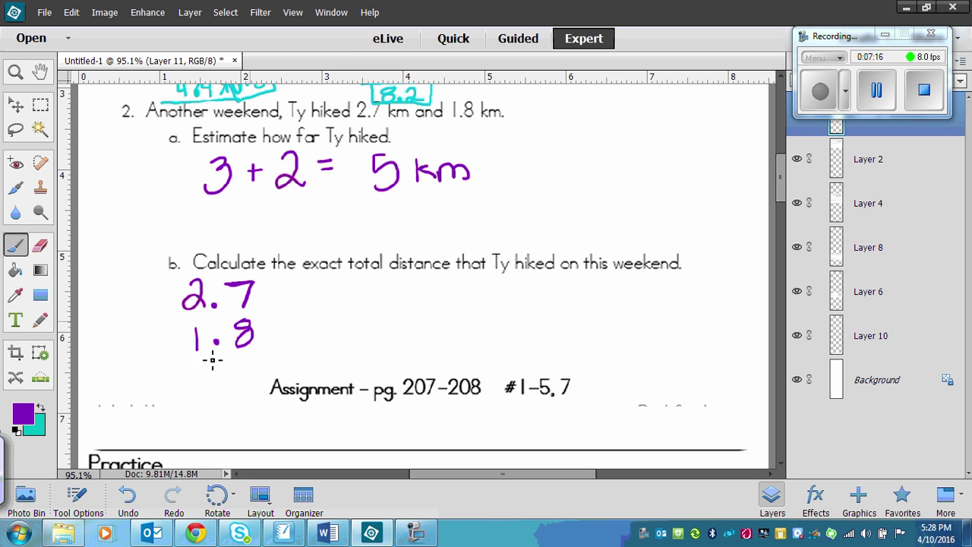
{"action": "left_click_drag", "start_coordinate": [155, 360], "coordinate": [301, 350]}
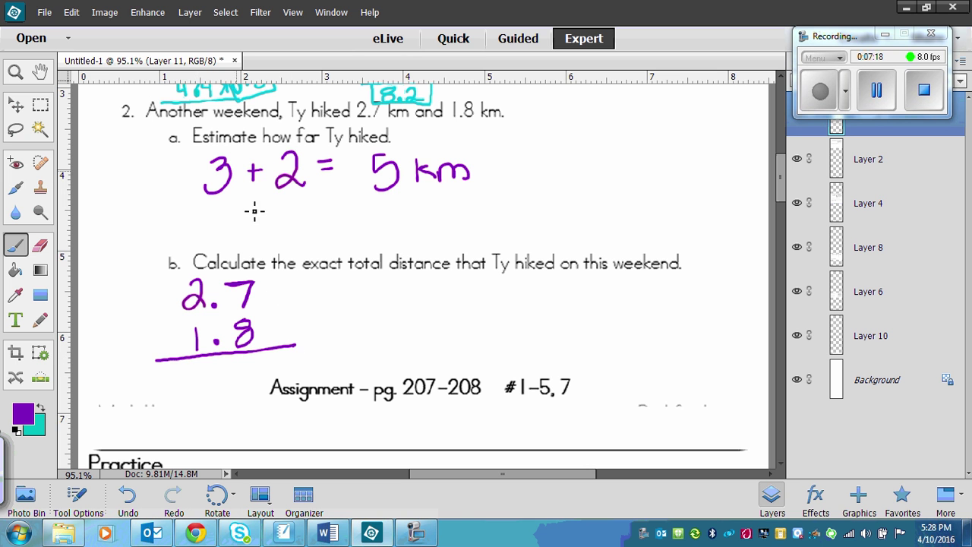
{"action": "left_click_drag", "start_coordinate": [190, 246], "coordinate": [192, 259]}
{"action": "mouse_move", "coordinate": [263, 365]}
{"action": "left_mouse_down"}
{"action": "mouse_move", "coordinate": [244, 373]}
{"action": "mouse_move", "coordinate": [253, 389]}
{"action": "left_mouse_up"}
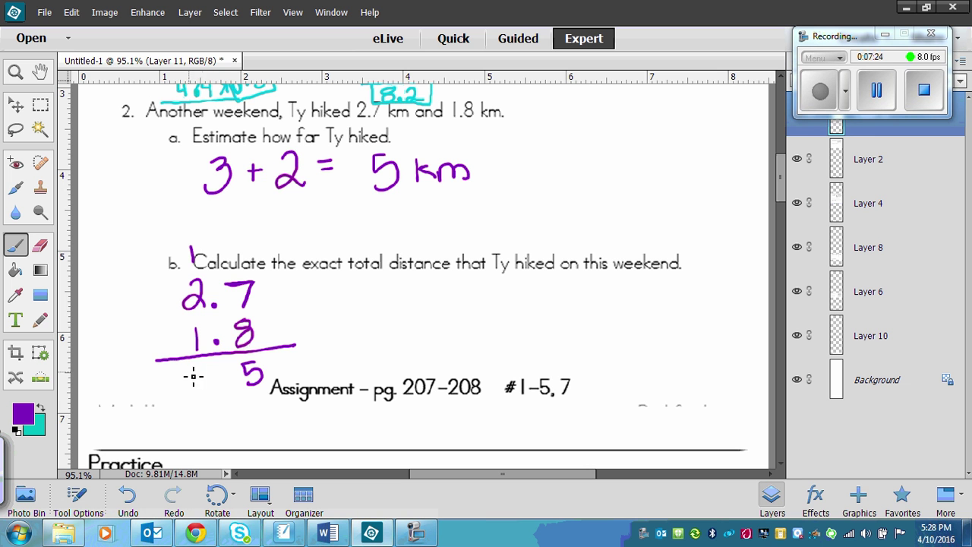
{"action": "left_click_drag", "start_coordinate": [195, 368], "coordinate": [207, 403]}
{"action": "left_click", "coordinate": [228, 389]}
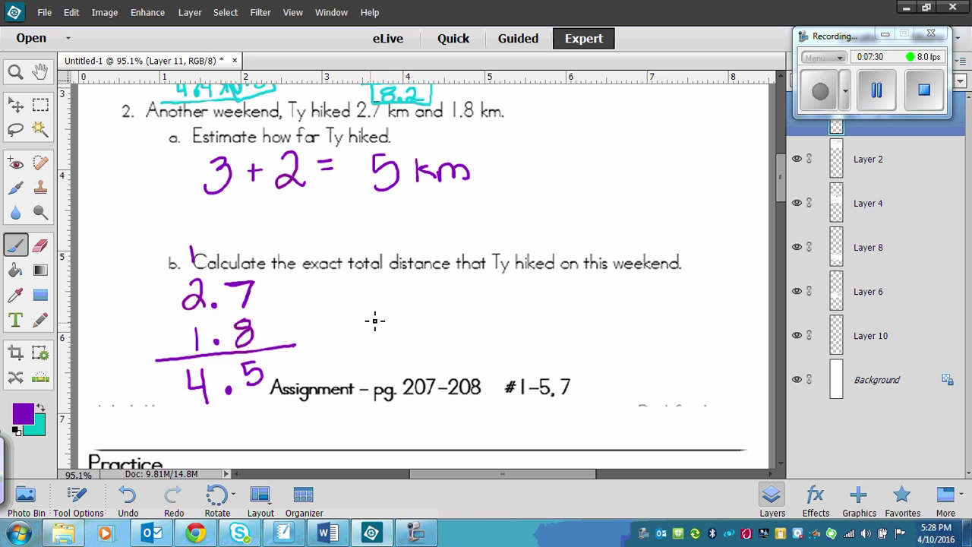
- Write the final answer 4.5 km beside the part b work
{"action": "left_click_drag", "start_coordinate": [370, 298], "coordinate": [386, 328]}
{"action": "left_click", "coordinate": [401, 325]}
{"action": "mouse_move", "coordinate": [413, 298]}
{"action": "left_mouse_down"}
{"action": "mouse_move", "coordinate": [410, 329]}
{"action": "mouse_move", "coordinate": [433, 297]}
{"action": "mouse_move", "coordinate": [453, 322]}
{"action": "mouse_move", "coordinate": [516, 325]}
{"action": "left_mouse_up"}
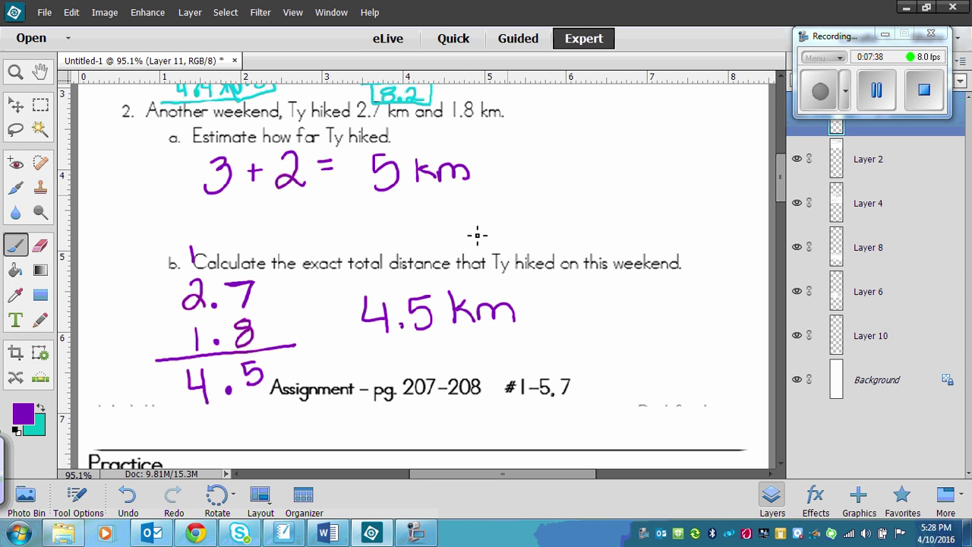